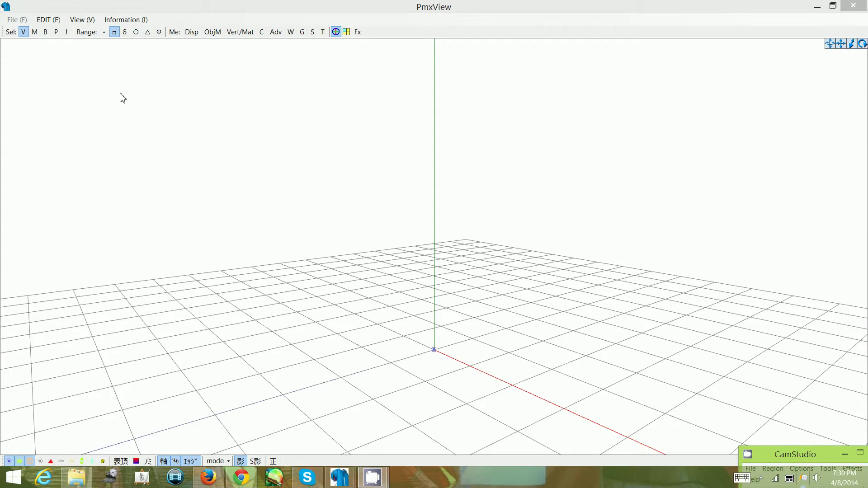
Step: Open PmxView's Edit menu to reach Simple primitive add
click(52, 19)
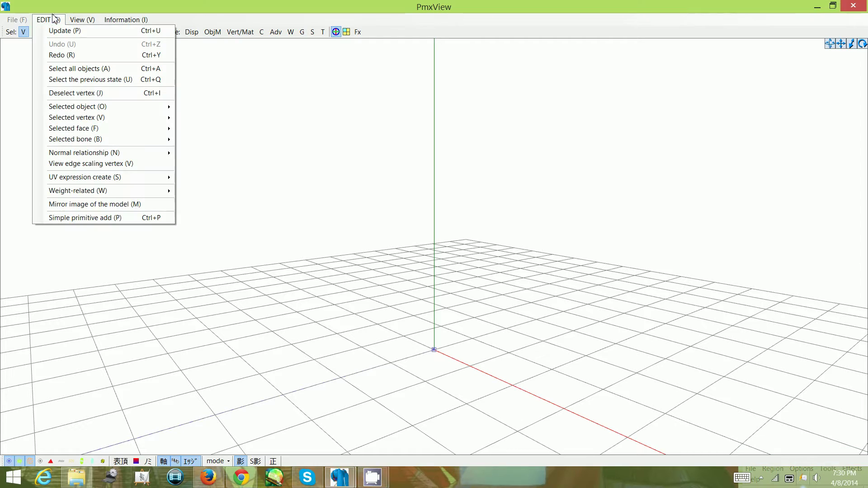
Step: Open Simple primitive add, browse the shape tabs, and keep a Box of 10 × 10 × 10
click(111, 219)
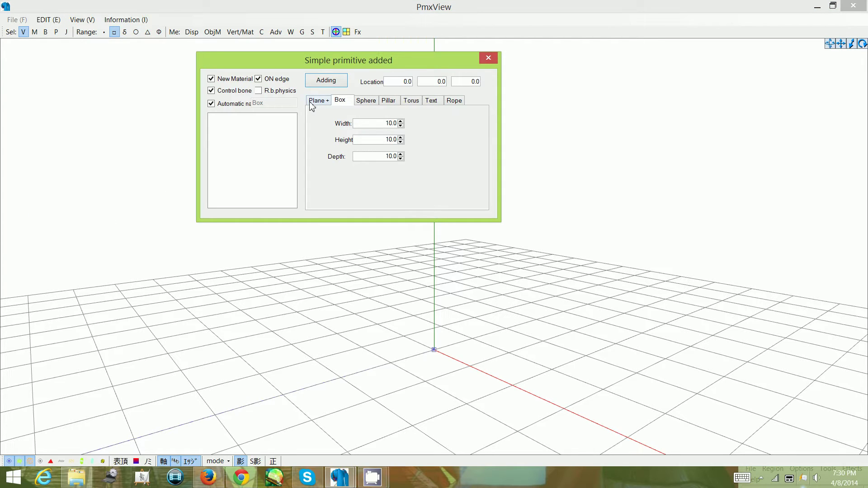
click(315, 102)
click(368, 101)
click(397, 101)
click(412, 101)
click(432, 101)
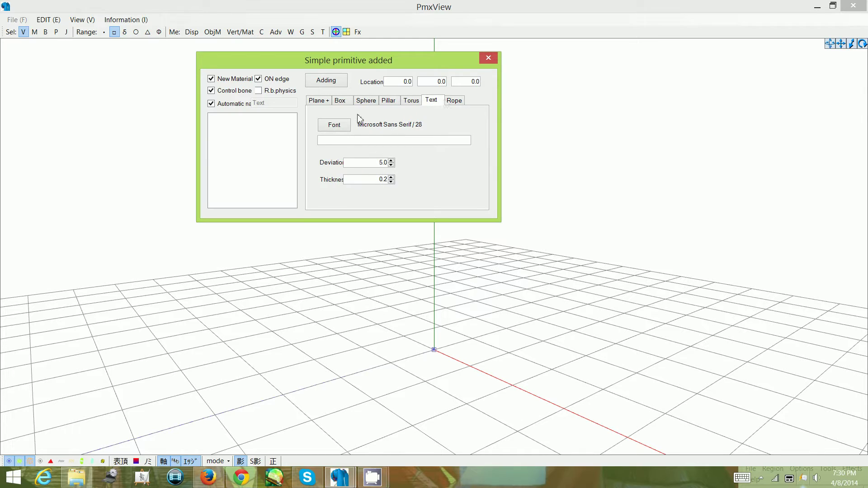
click(341, 103)
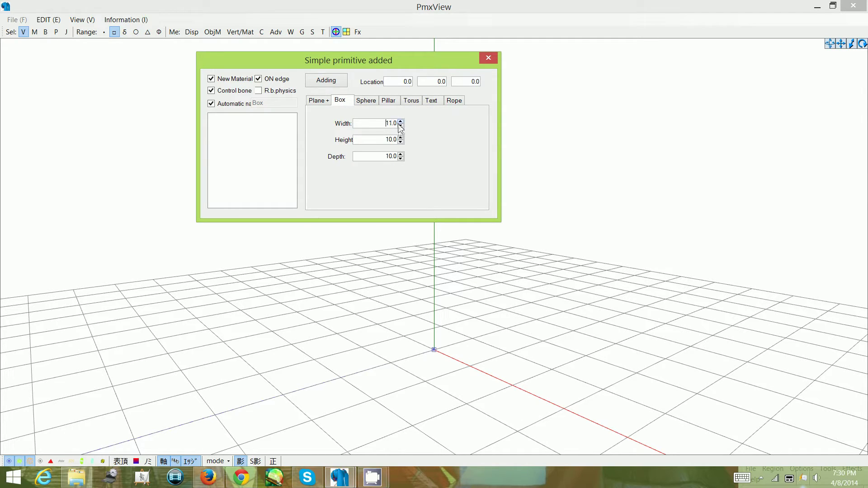
click(378, 124)
Step: Add the 10 × 10 × 10 box at the origin and close the primitive dialog
click(325, 83)
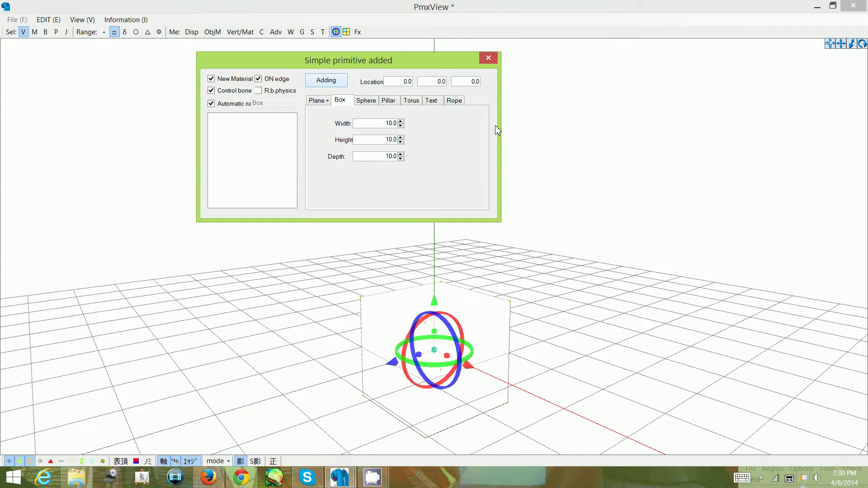
click(489, 60)
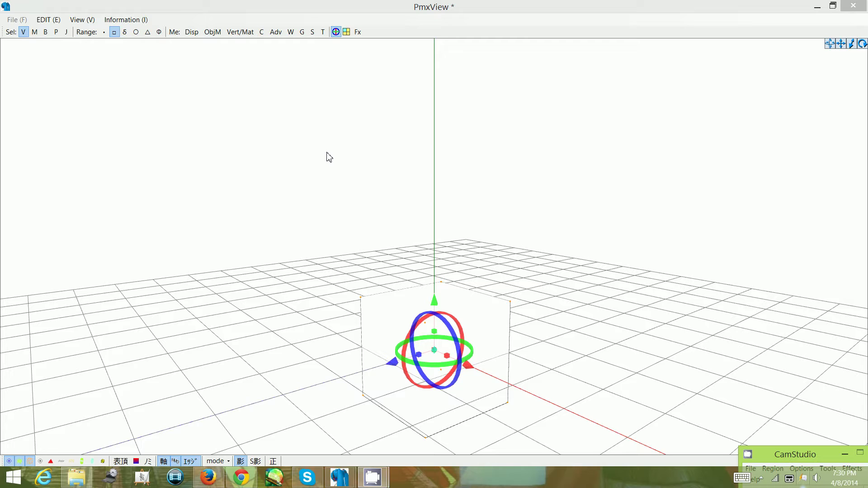
click(334, 235)
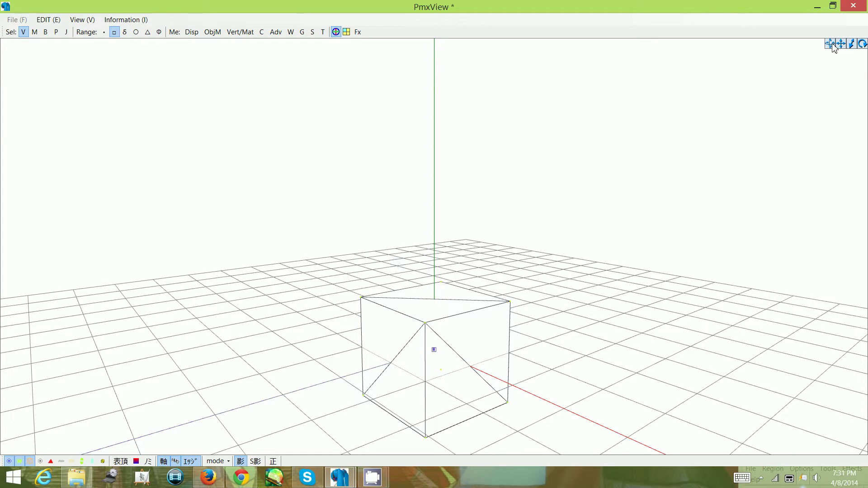
Step: Rotate and zoom the view around the box, then bring up the Edit menu
mouse_move(819, 53)
right_down()
mouse_move(800, 43)
mouse_move(814, 27)
mouse_move(842, 52)
mouse_move(832, 48)
right_up()
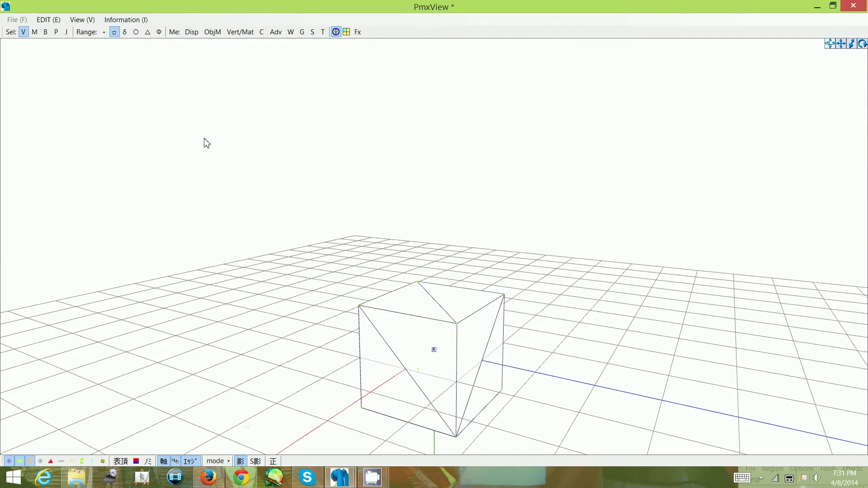
scroll(208, 132, up, 1)
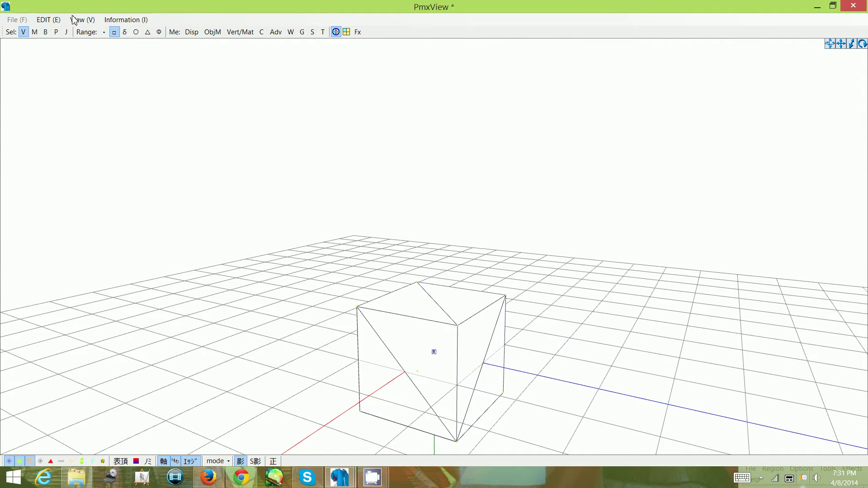
click(52, 19)
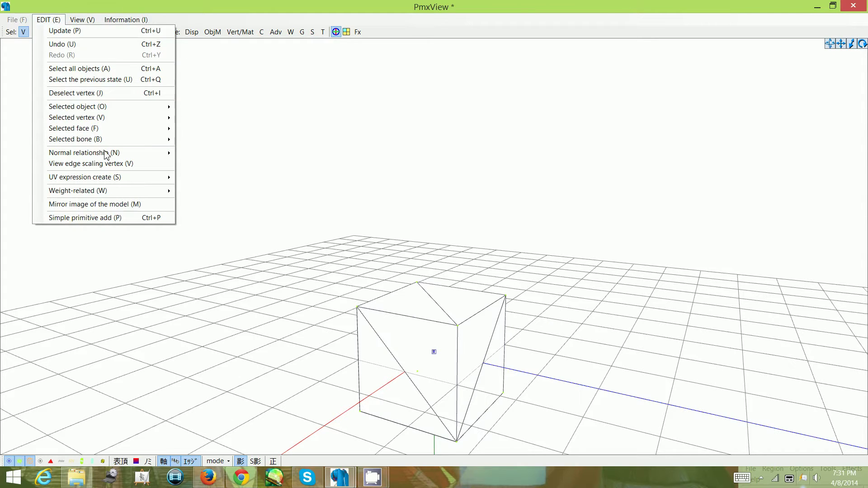
Step: Start UV morph create from Edit > UV expression create, with the 2586831.png preview
mouse_move(106, 180)
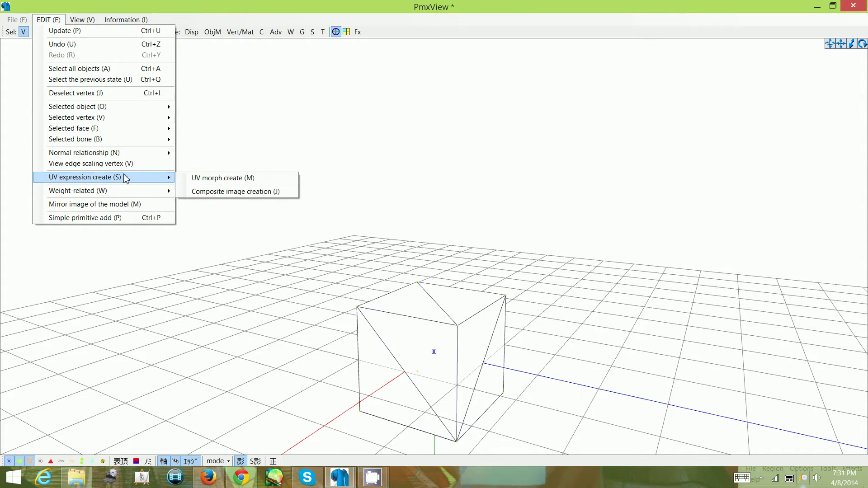
click(195, 179)
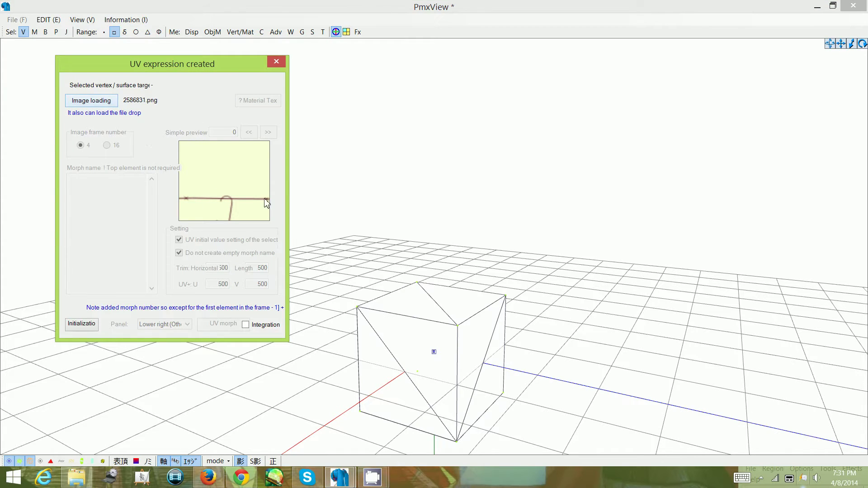
click(515, 375)
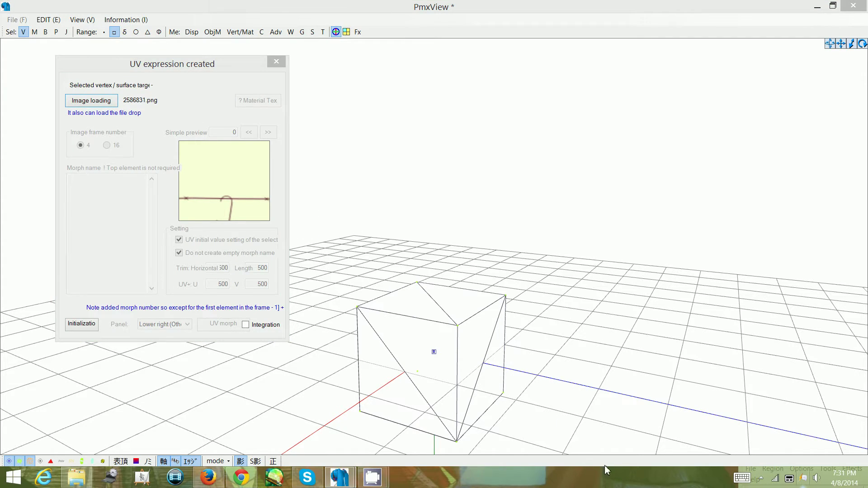
click(568, 441)
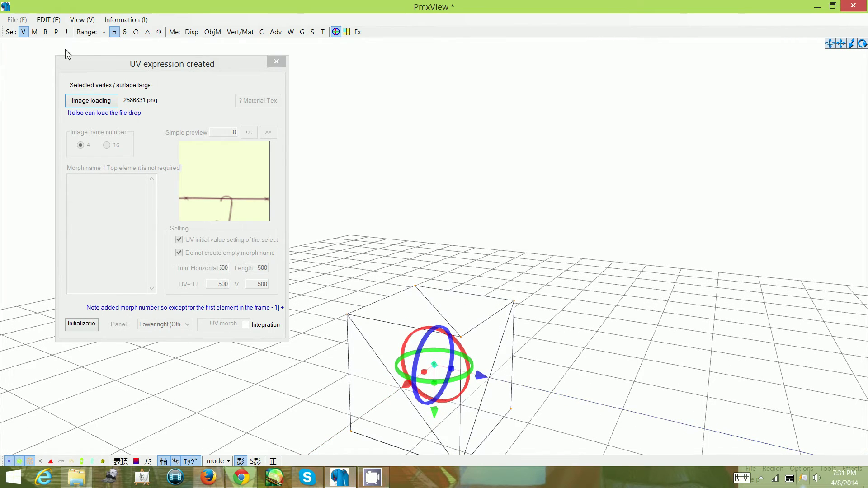
Step: Load the 2586831 umbrella image and set the UV+ repeat values to 500
click(96, 100)
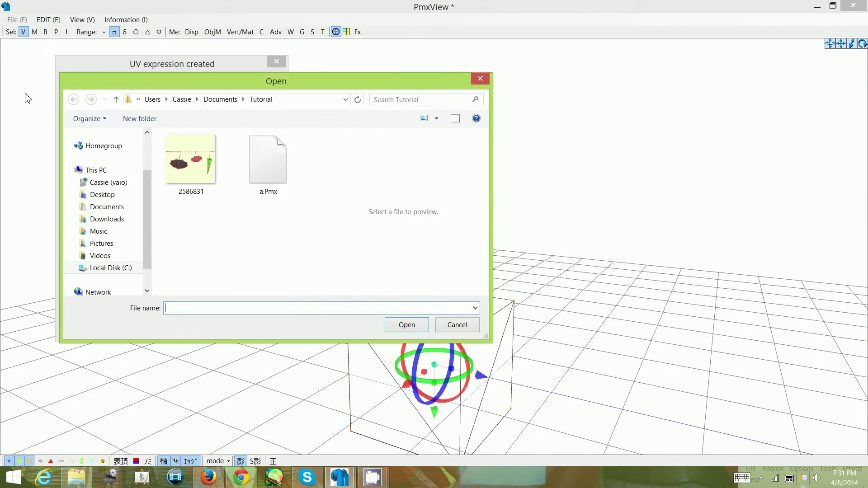
click(202, 181)
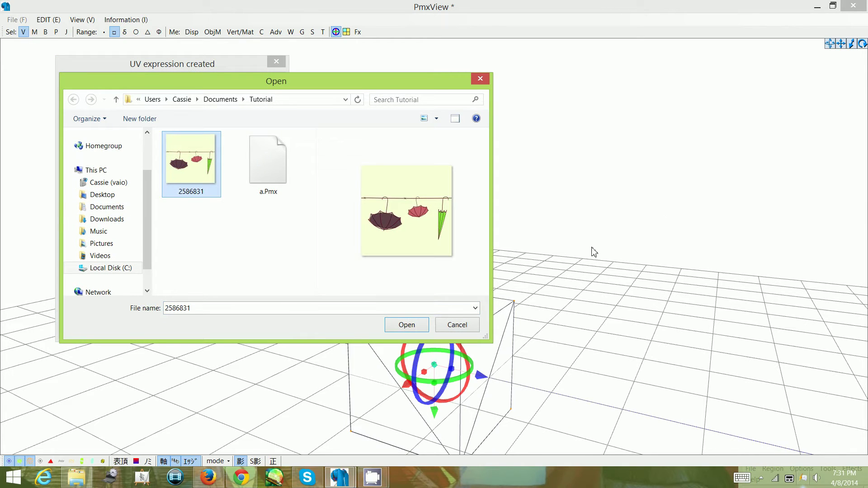
click(403, 322)
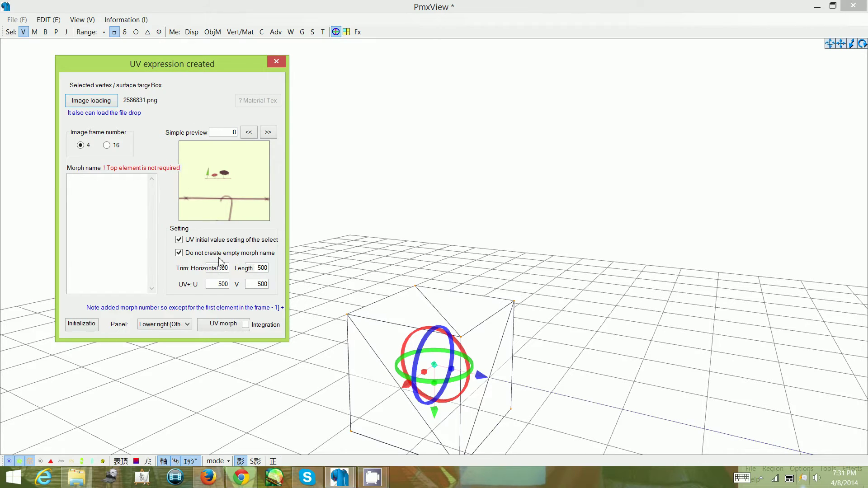
click(217, 284)
Step: Create the 500-repeat umbrella UV morph, then deselect and turn the view to inspect the box
click(220, 329)
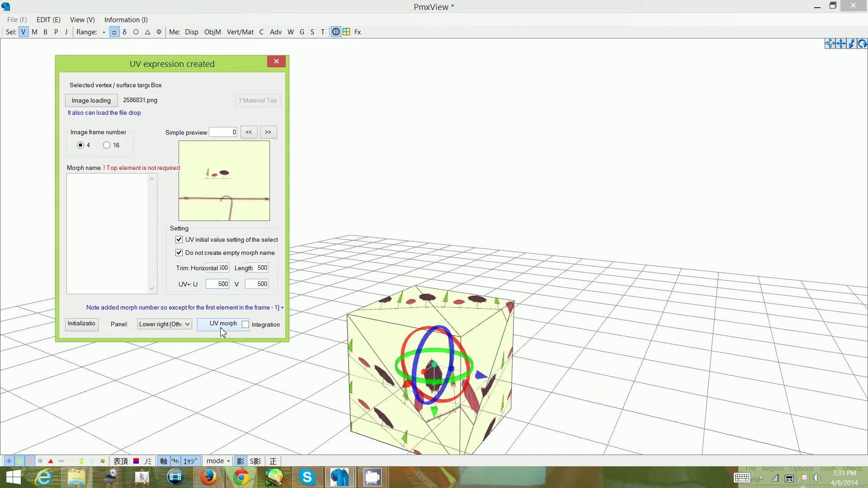
click(443, 275)
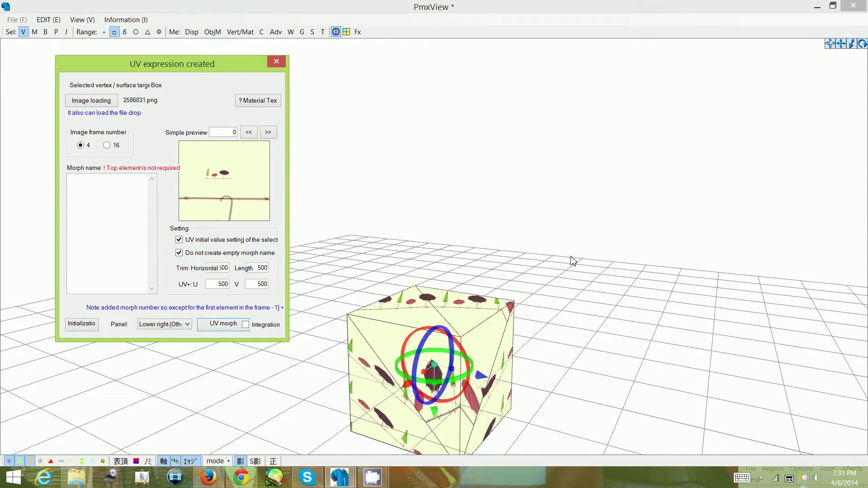
click(563, 276)
right_drag(563, 276, 564, 276)
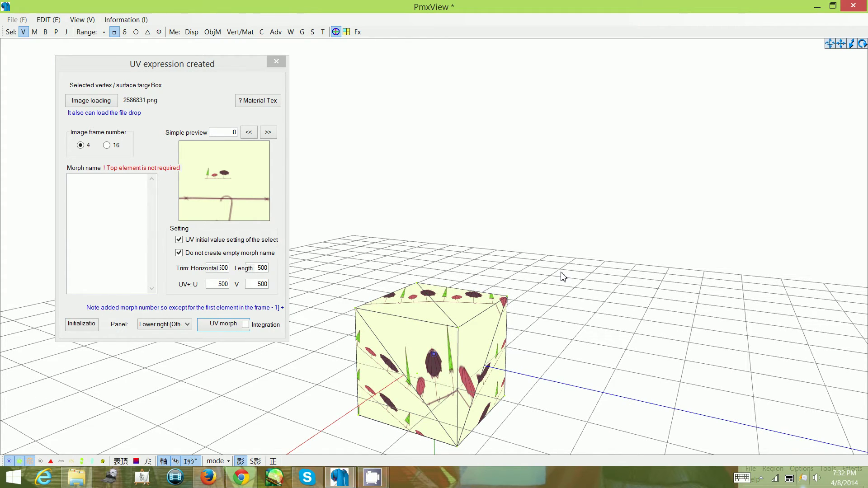
click(223, 286)
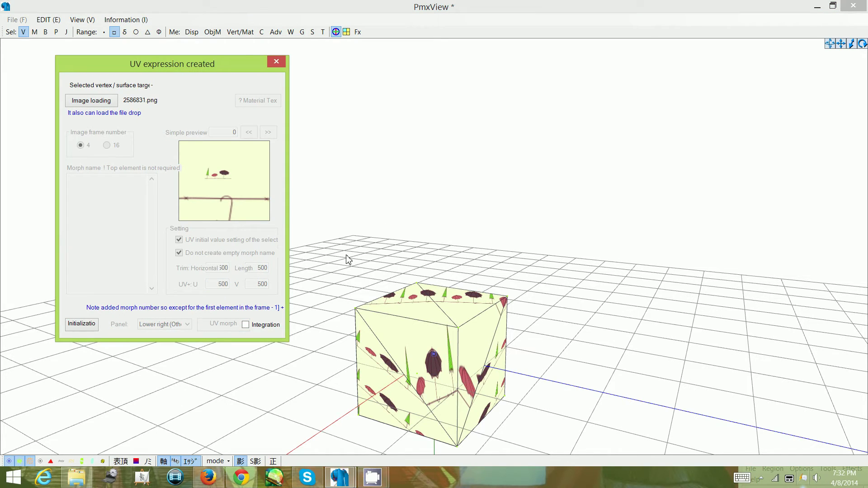
click(320, 238)
Step: Box-select all the cube's vertices and change the UV+ U and V values to 800
drag(319, 237, 660, 470)
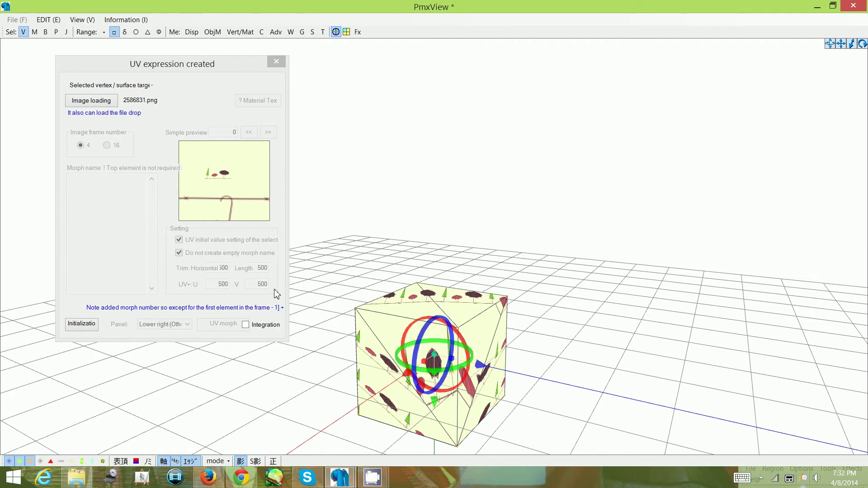
click(181, 271)
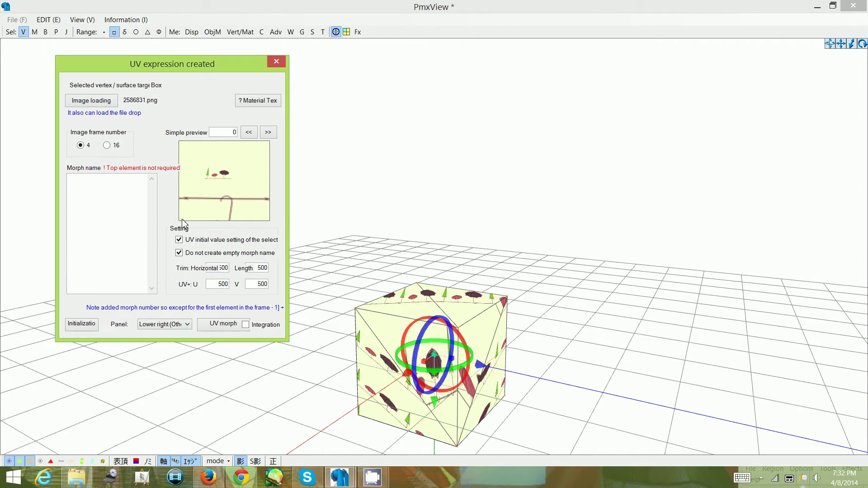
drag(216, 284, 232, 283)
drag(254, 284, 298, 278)
Step: Rebuild the umbrella UV morph with 800 values and pick the Upper left (eye) panel
click(218, 326)
click(443, 274)
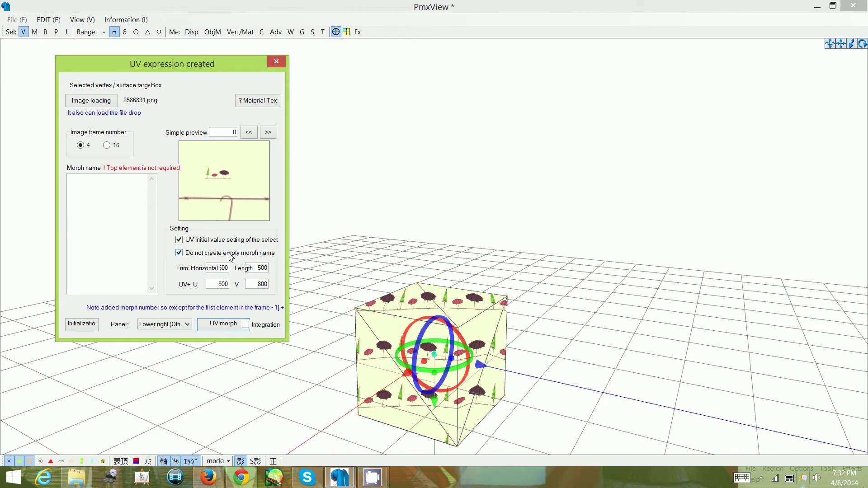
click(176, 324)
Step: Create the umbrella UV morph on the Upper left (eye) panel
click(170, 346)
click(227, 327)
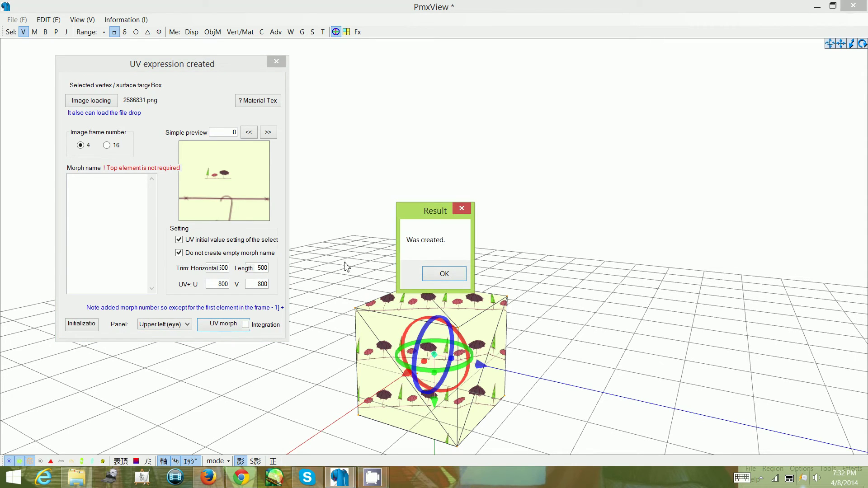
click(443, 274)
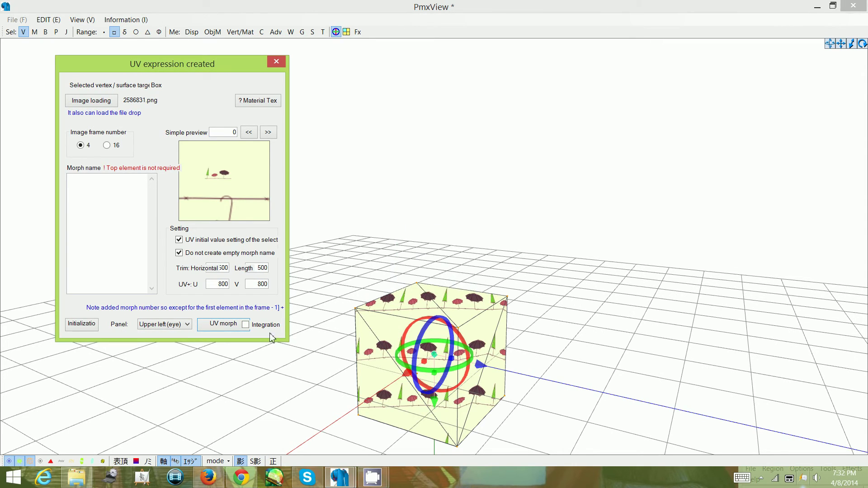
Step: Create another umbrella UV morph on the Upper right (lip) panel
click(182, 326)
click(164, 349)
click(226, 325)
click(452, 274)
Step: Create a further UV morph using 16 image frames, then turn toward a front view
click(107, 145)
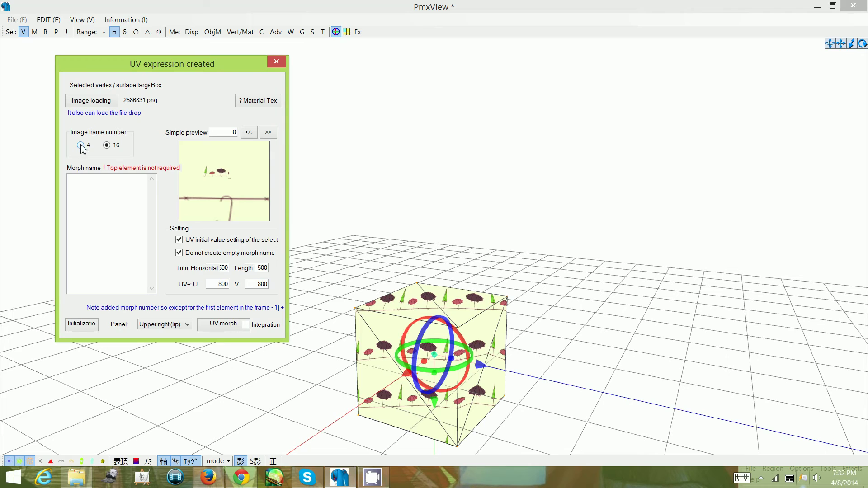
click(212, 328)
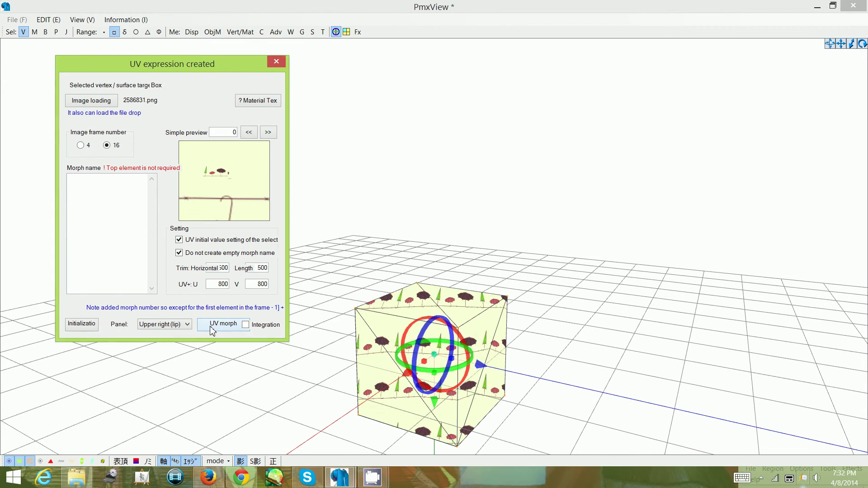
click(443, 273)
right_drag(814, 52, 831, 50)
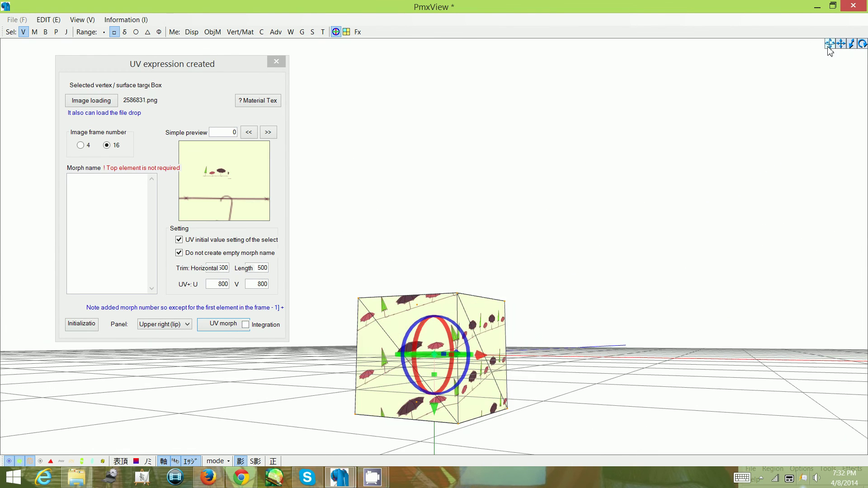
Step: Toggle Material Tex and close the UV expression dialog, leaving the textured box in view
click(215, 86)
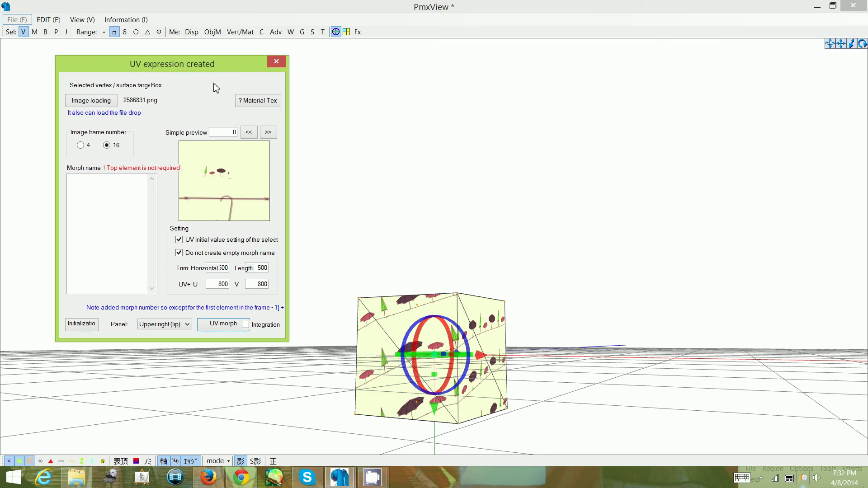
click(261, 103)
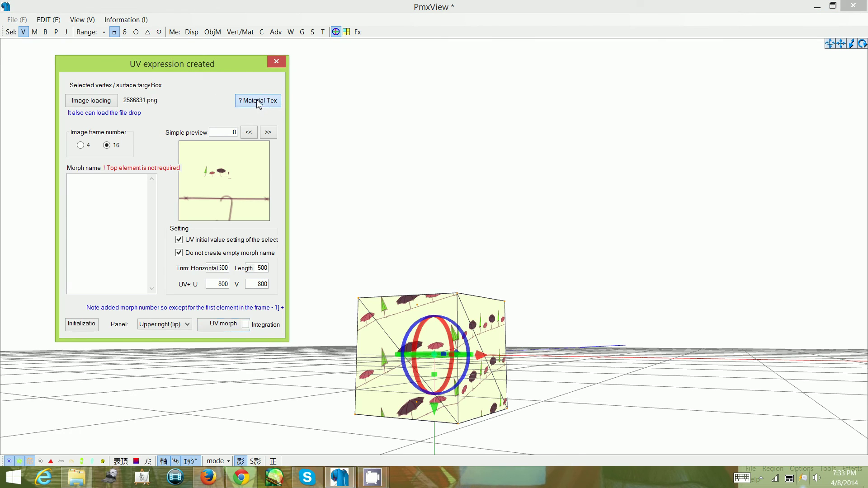
click(275, 63)
key(alt)
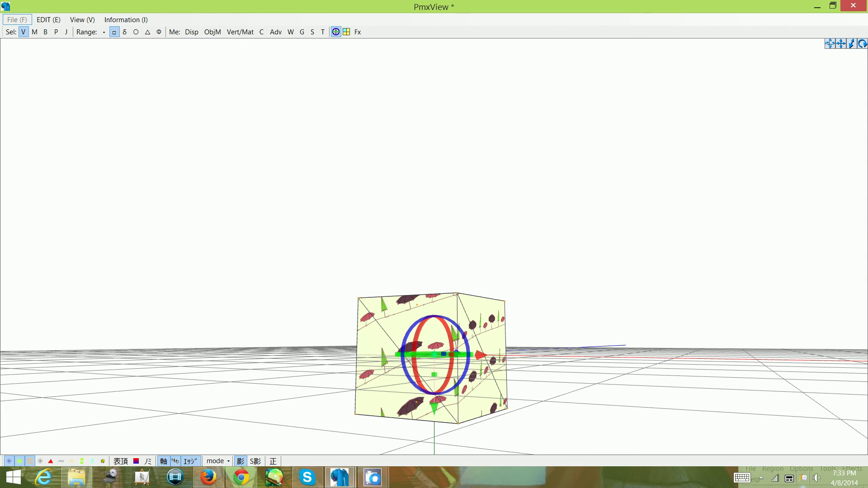
click(375, 478)
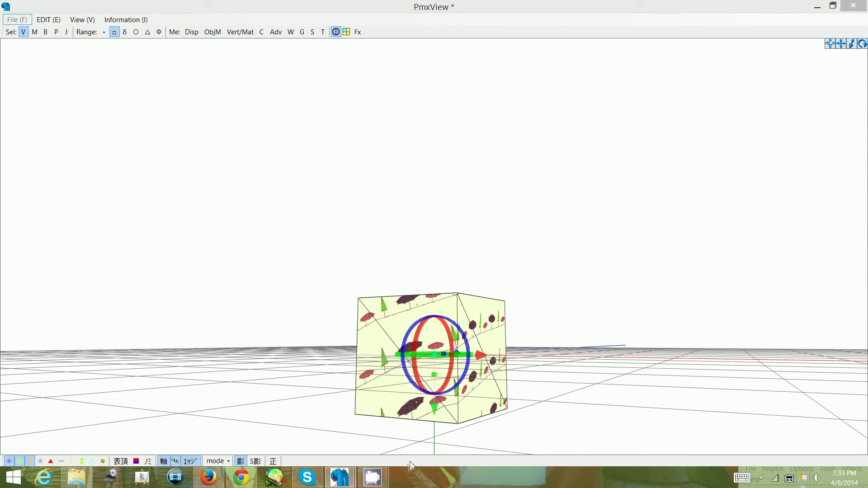
mouse_move(373, 477)
click(330, 402)
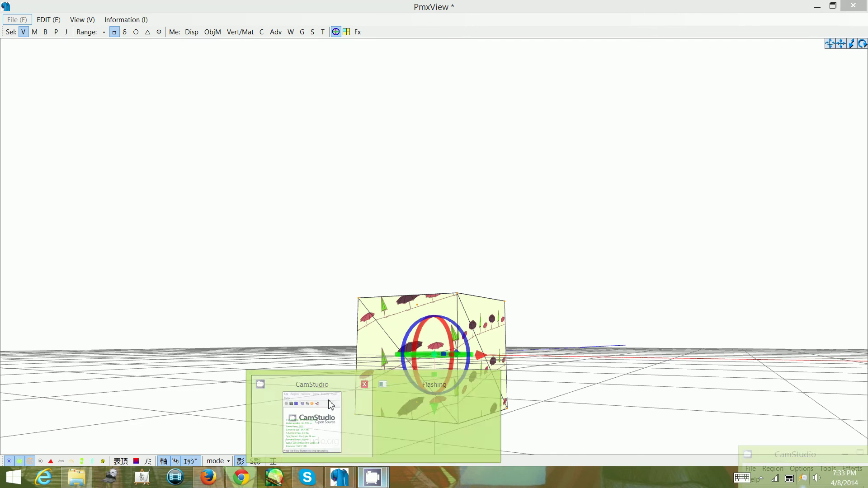